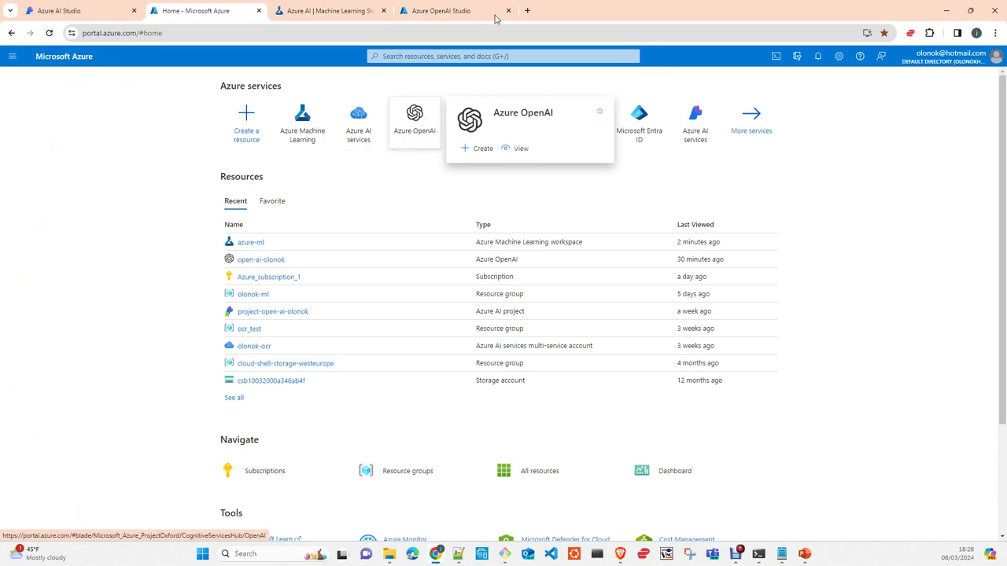
View the Azure OpenAI Studio home page, and open the model catalog in Azure AI Studio.
click(469, 10)
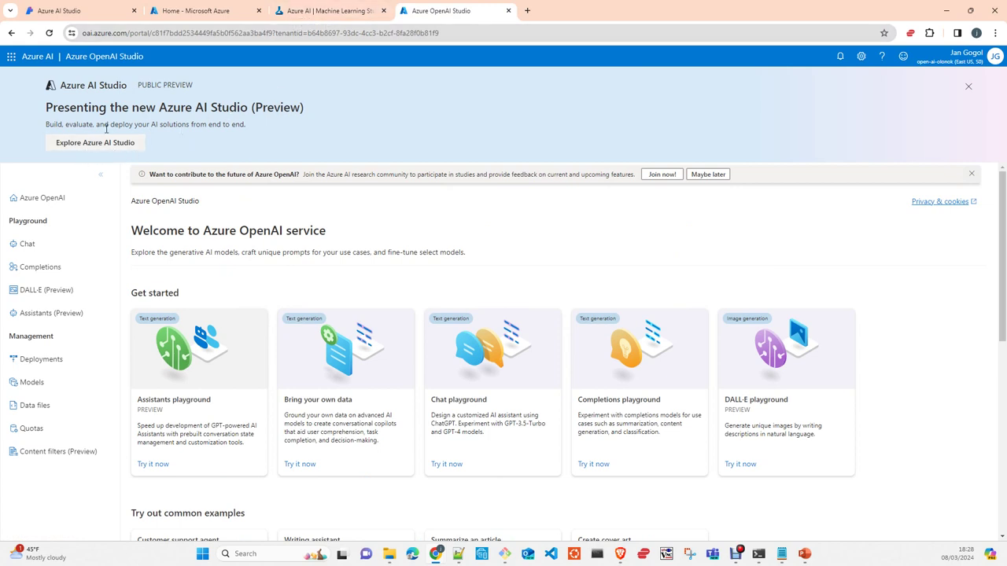
click(104, 152)
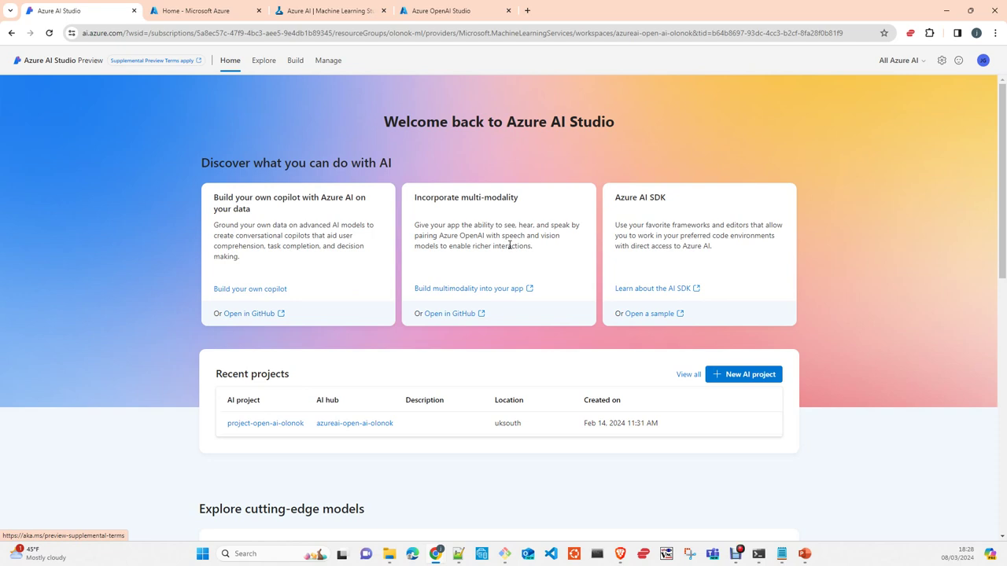
click(264, 62)
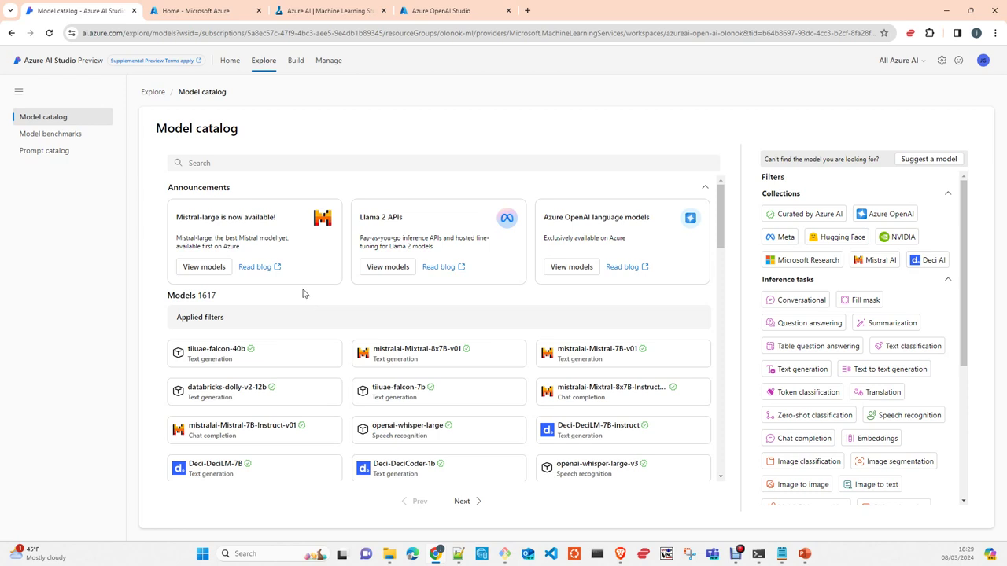
Switch to Machine Learning Studio, open the azure-ml workspace and view its prompt flows.
click(345, 12)
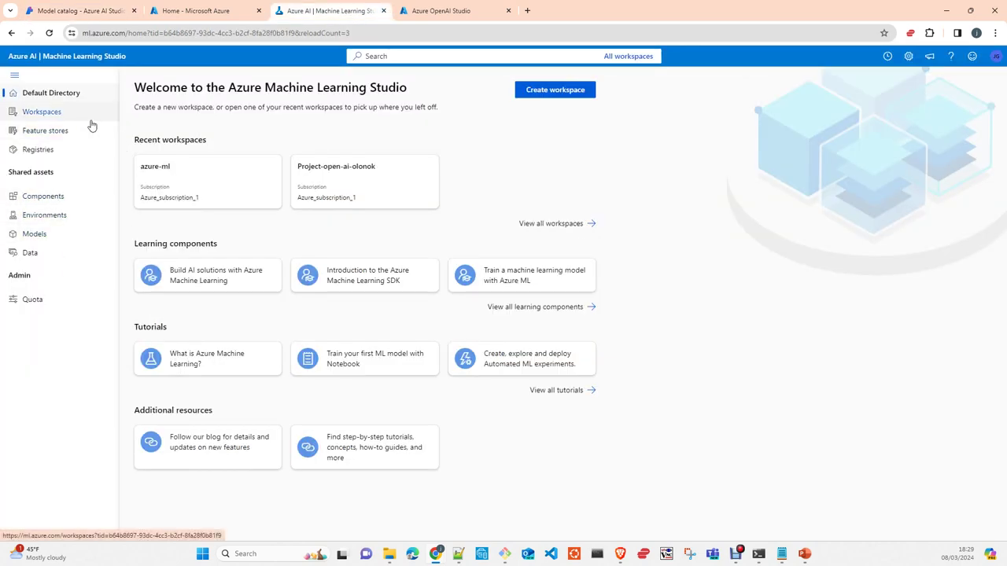
click(207, 190)
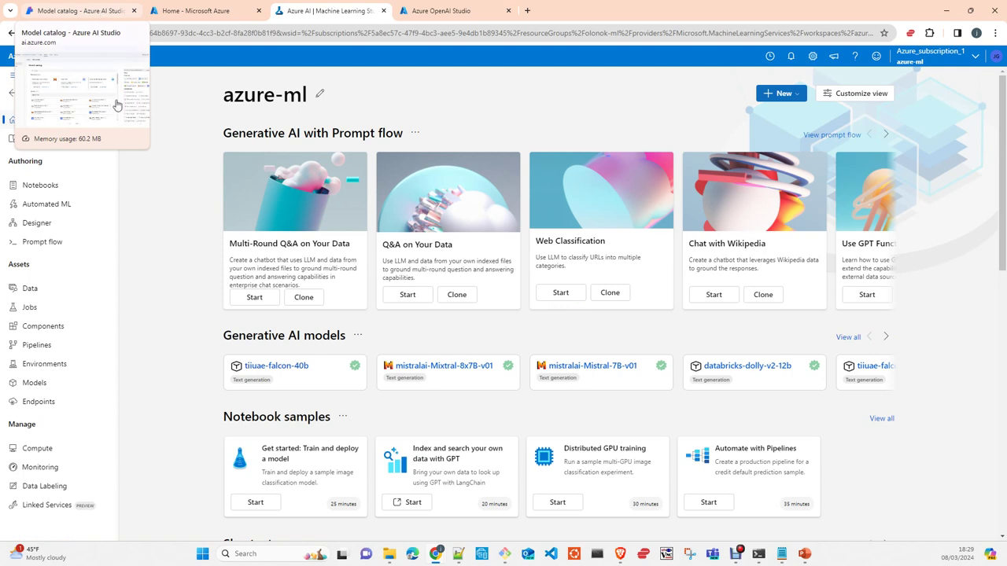
click(43, 244)
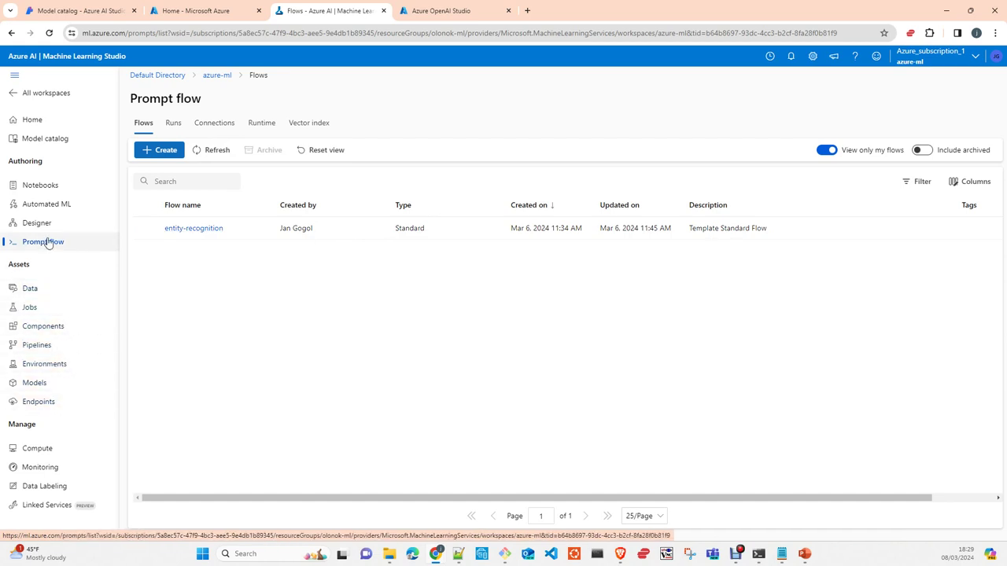
Compare the model catalog filters of the azure-ml workspace with those in Azure AI Studio.
click(57, 143)
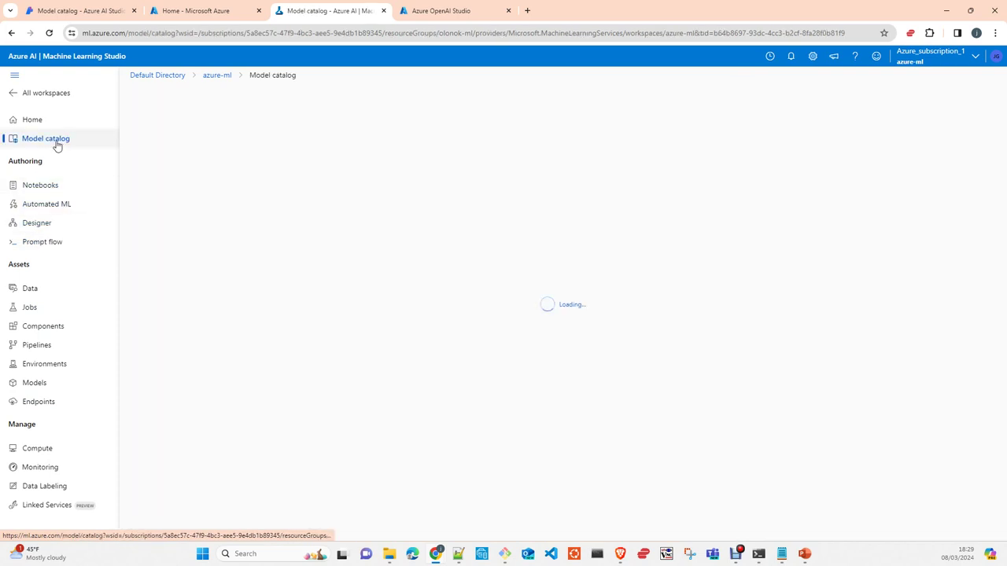
scroll(866, 370, down, 5)
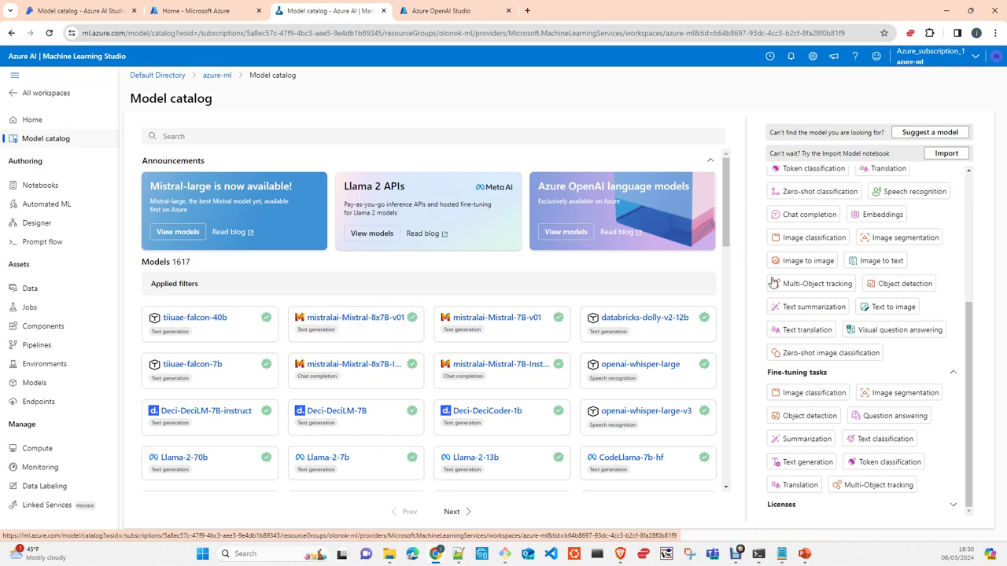
click(68, 10)
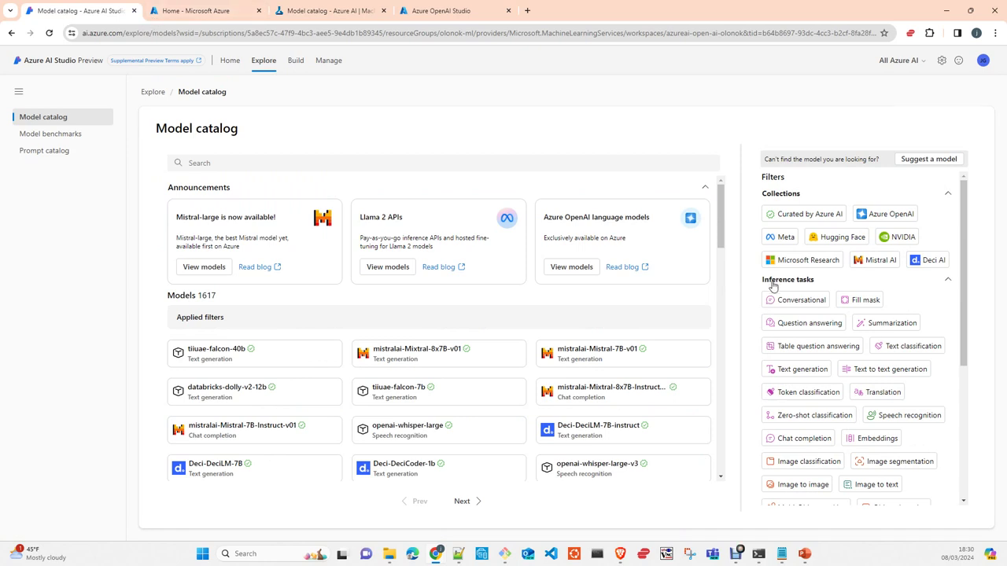
scroll(865, 306, down, 3)
scroll(866, 305, up, 3)
Switch to Azure OpenAI Studio and list the base models offered for a new deployment.
click(469, 18)
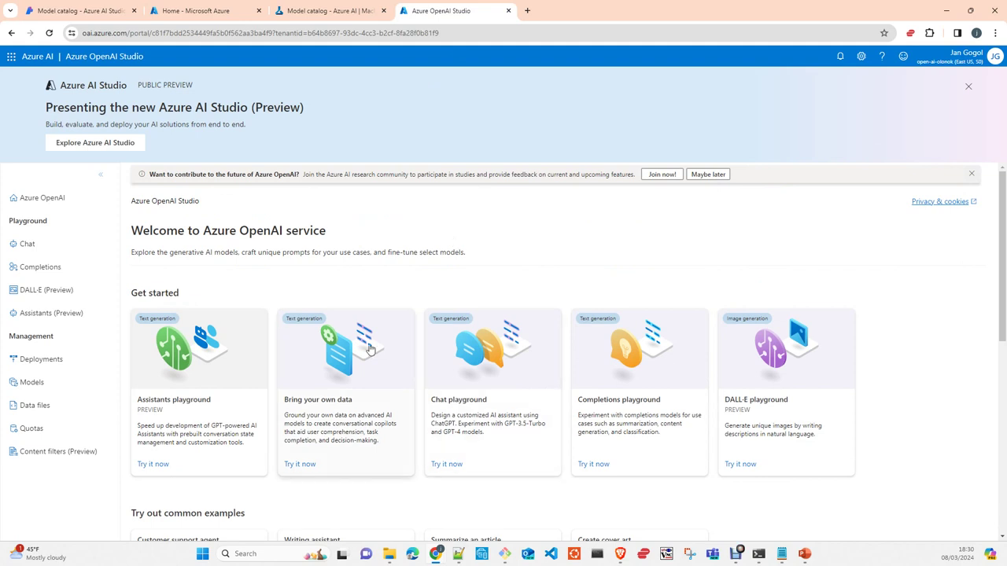
click(59, 360)
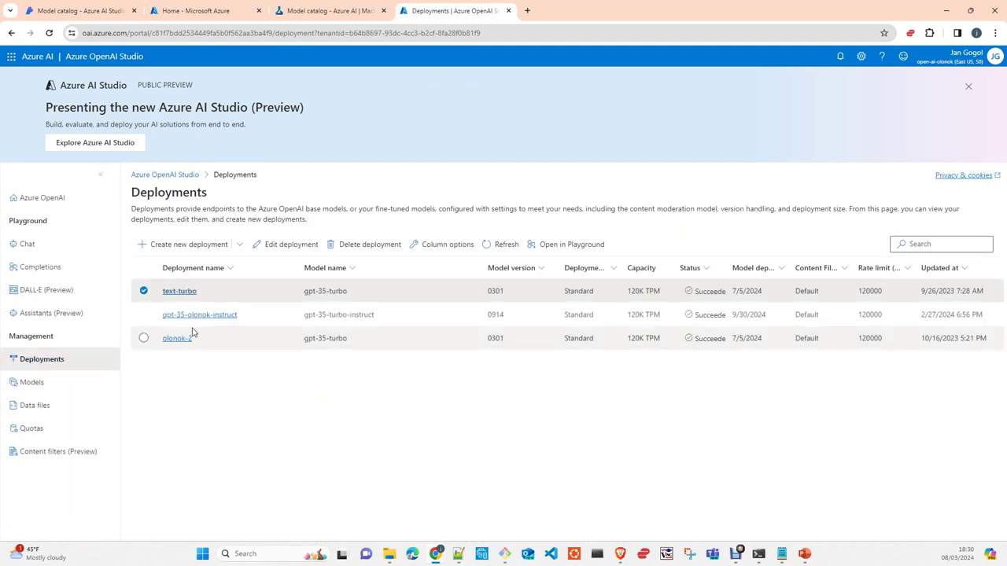
click(191, 245)
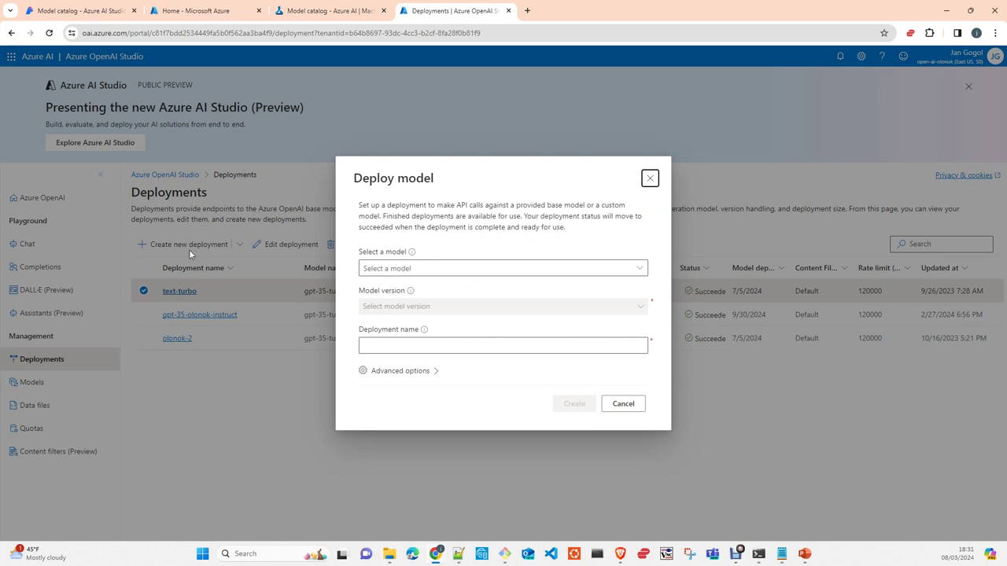
click(583, 270)
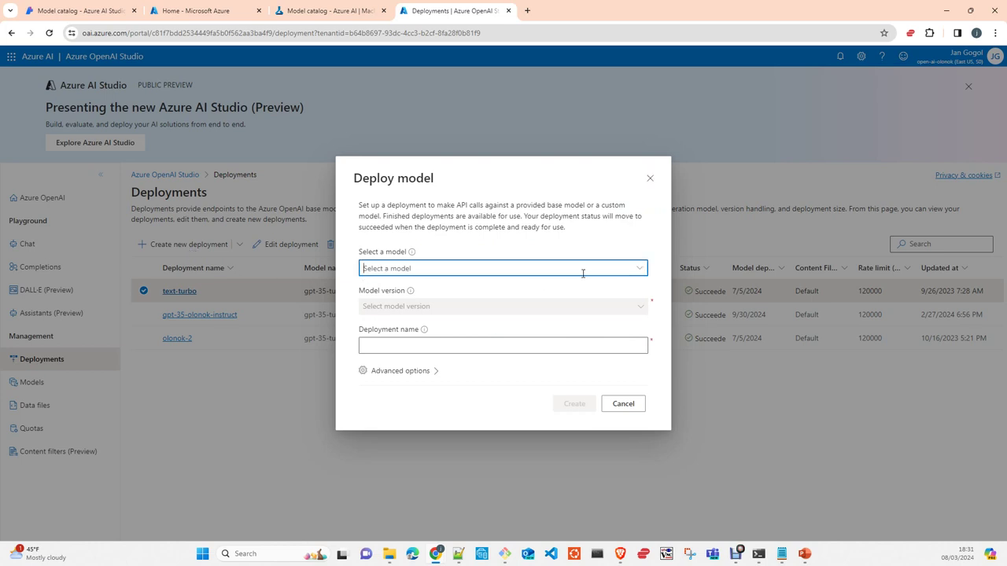
click(640, 269)
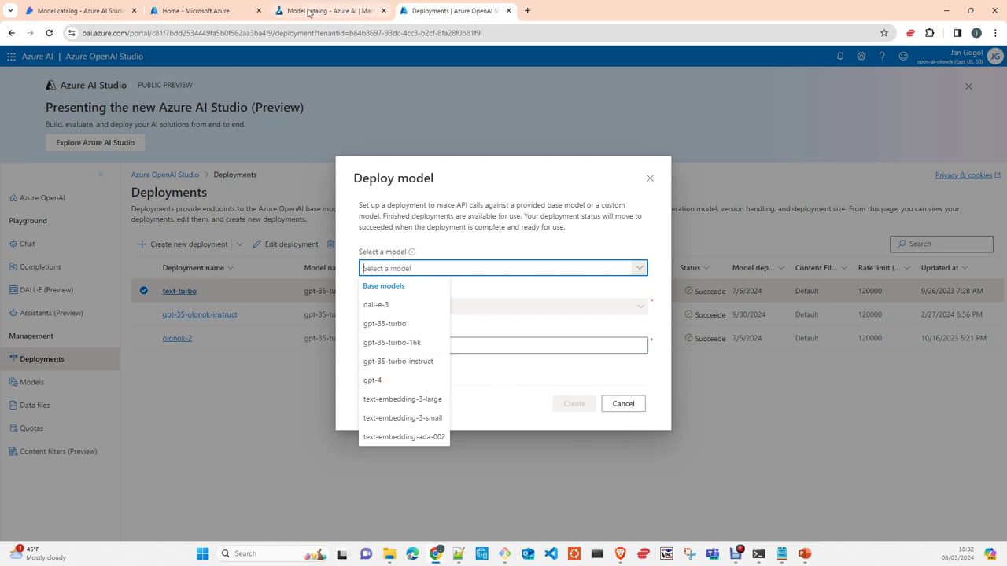
Revisit the Machine Learning Studio model catalog for comparison, and cancel the open deployment form in Azure OpenAI Studio.
click(330, 10)
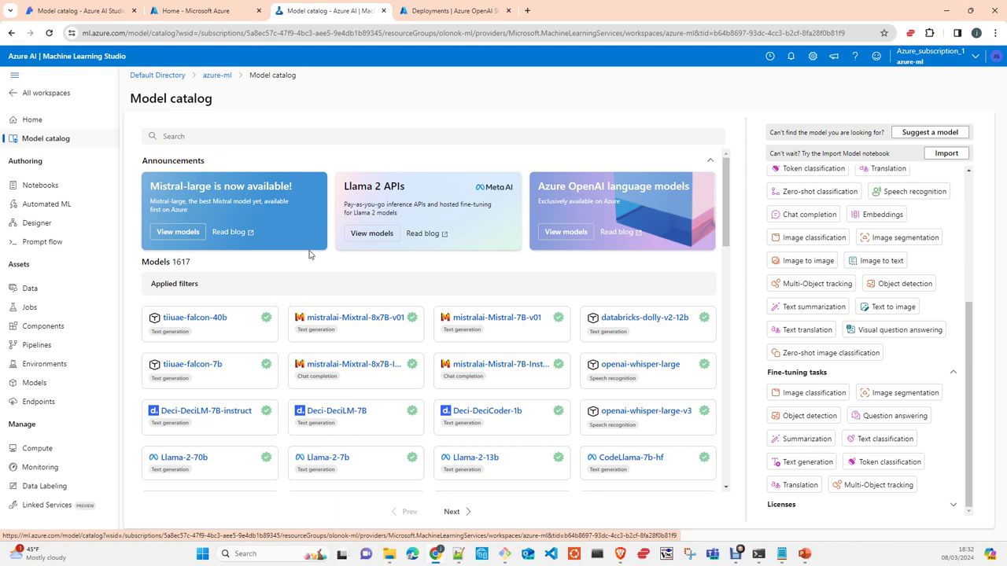
click(463, 11)
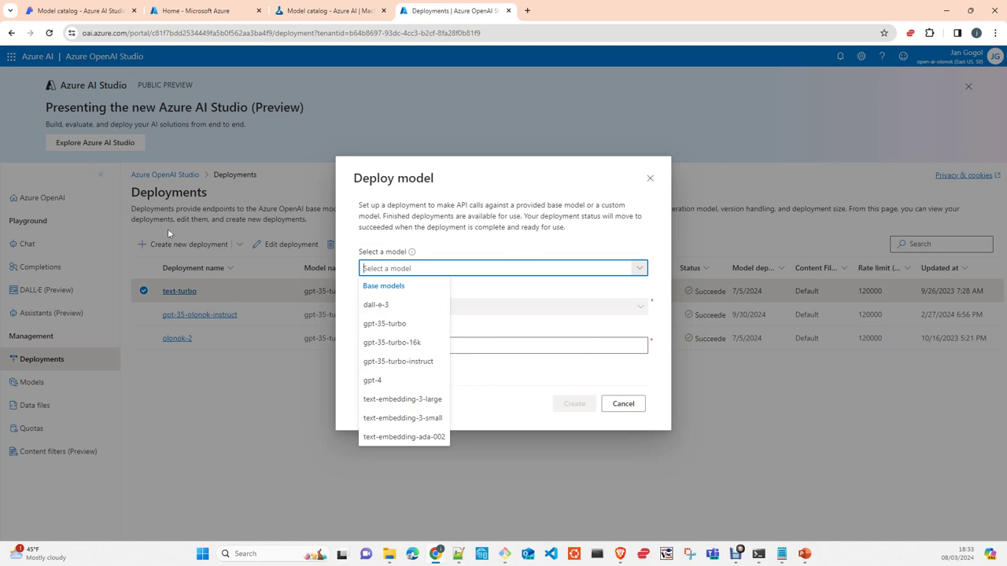
click(624, 406)
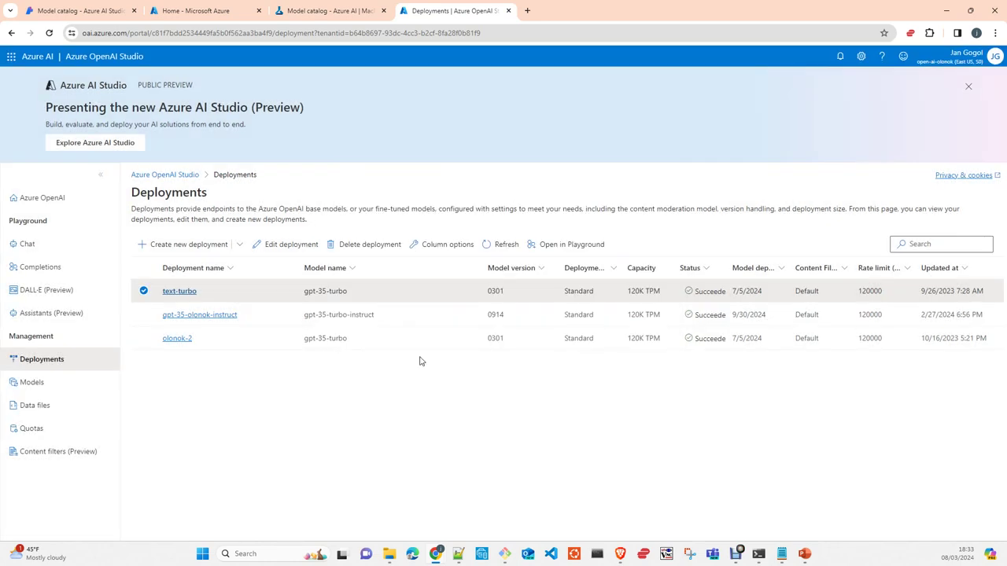
Start a new deployment and choose gpt-35-turbo-16k as its model.
click(189, 245)
click(434, 270)
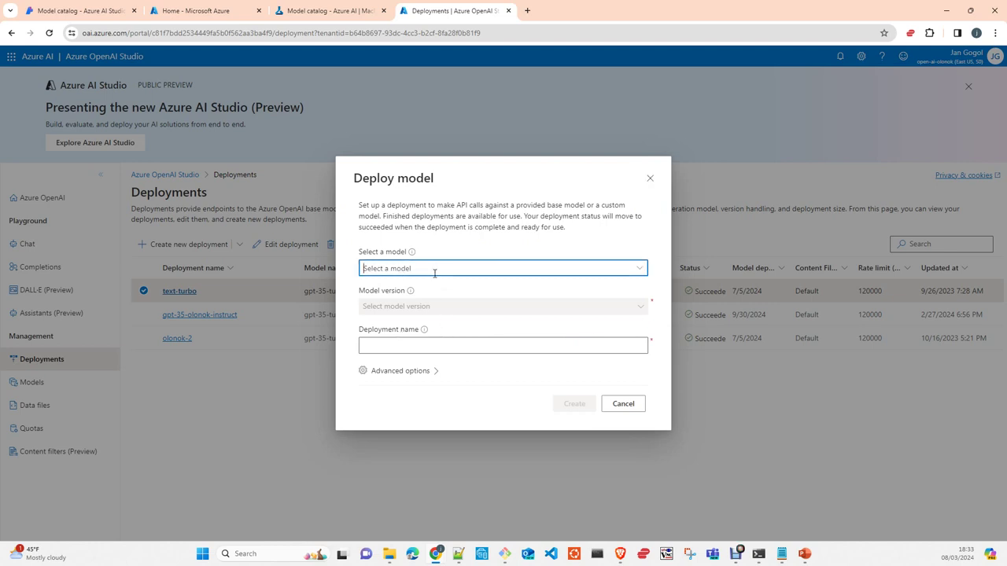
click(639, 268)
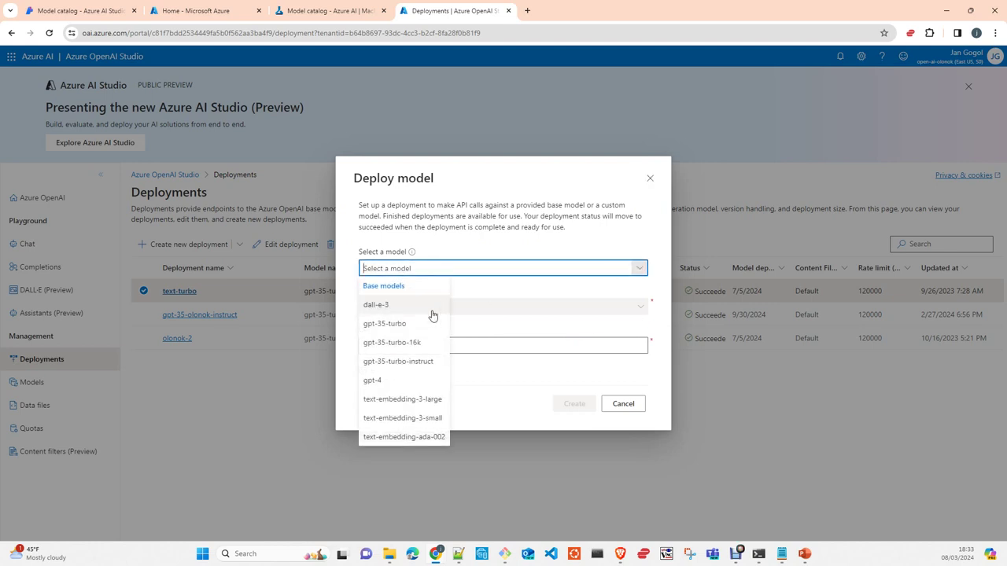
click(412, 344)
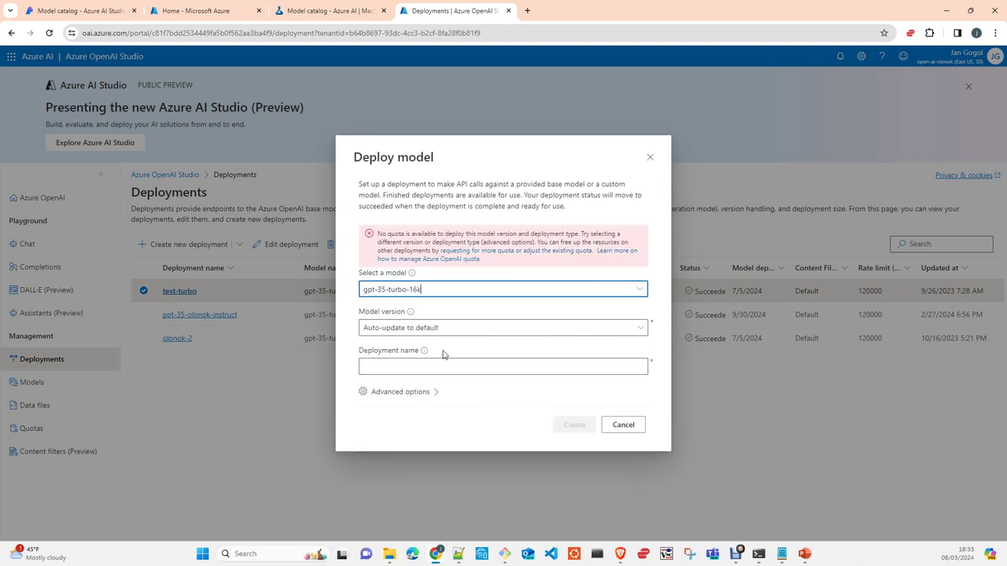
Examine the deployment's model version choices, advanced options and deployment type, and cancel the deployment.
click(453, 333)
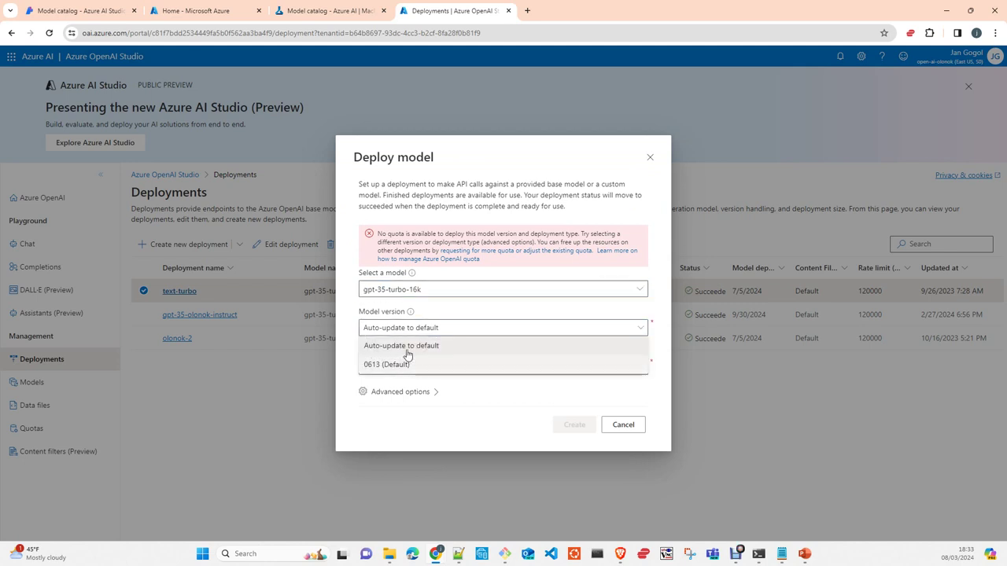
click(427, 393)
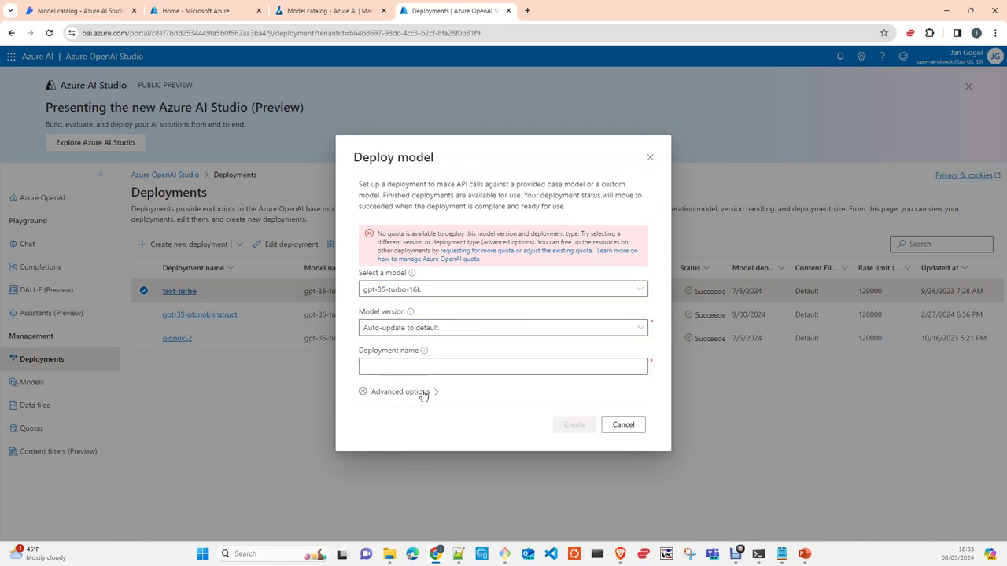
click(428, 391)
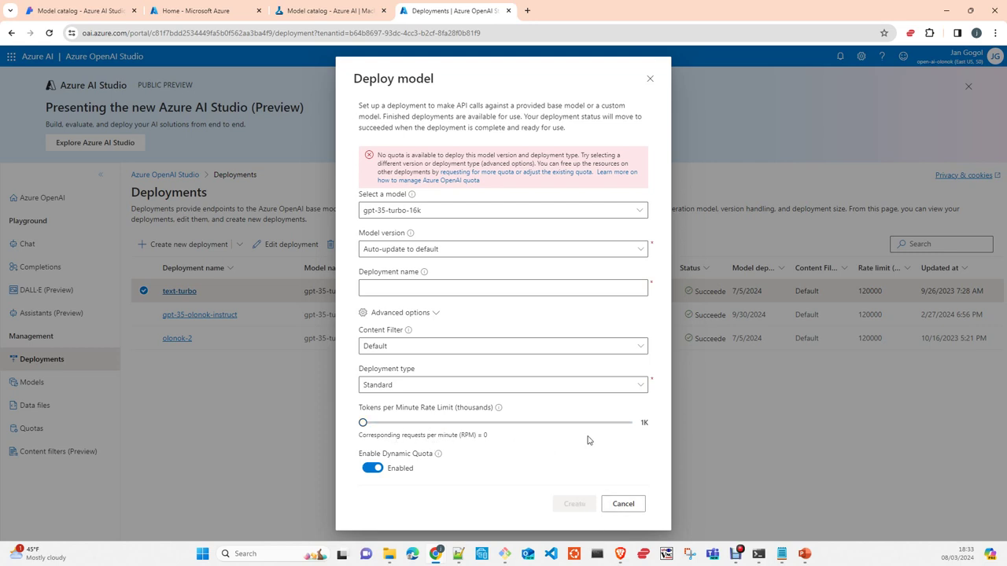
click(645, 388)
click(642, 388)
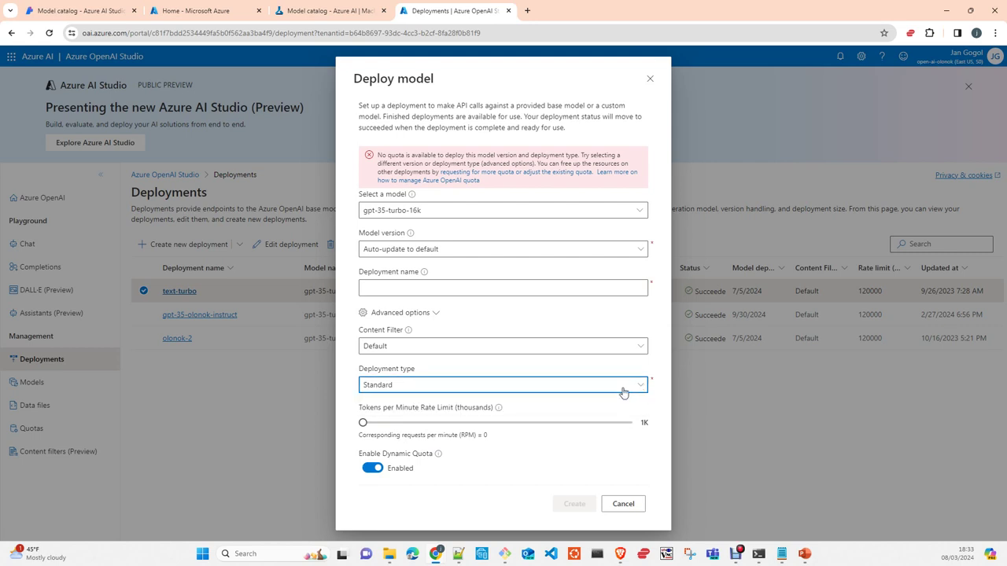
click(623, 504)
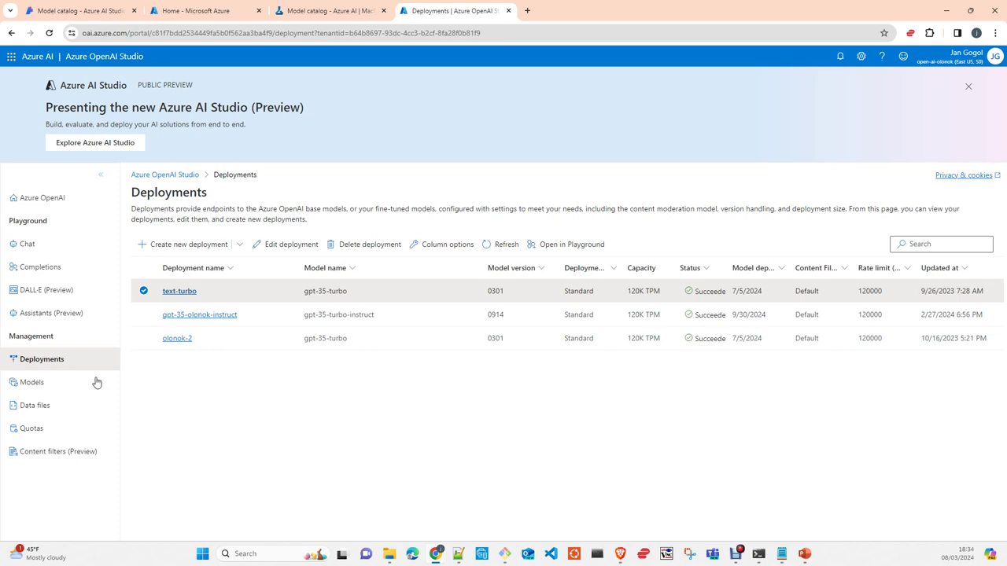
Review the list of base models, and open the testing and training datasets page.
click(40, 384)
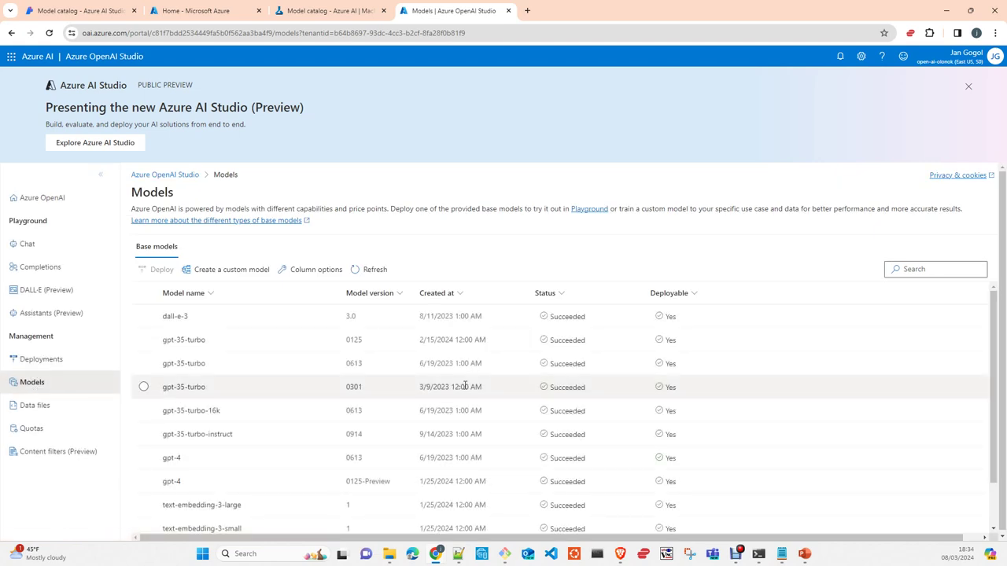
scroll(661, 387, down, 1)
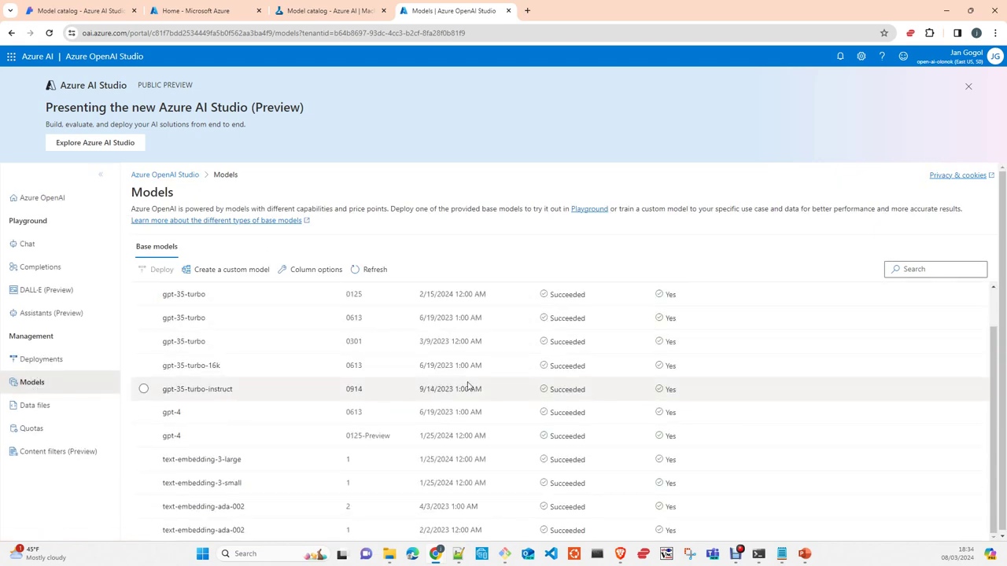
click(34, 405)
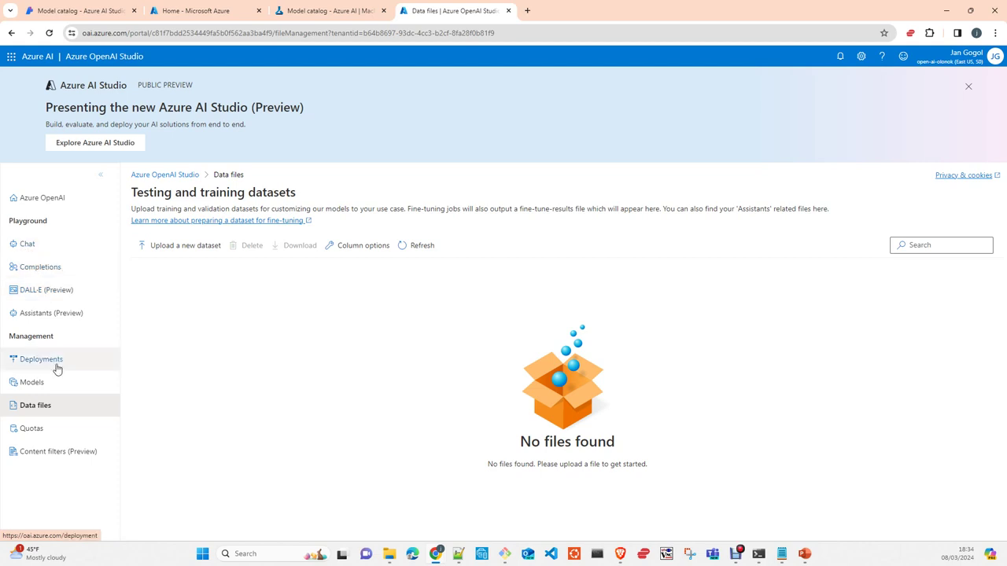
Examine the standard quotas per model, including usage and limits, for Azure_subscription_1 in the EASTUS region.
click(52, 434)
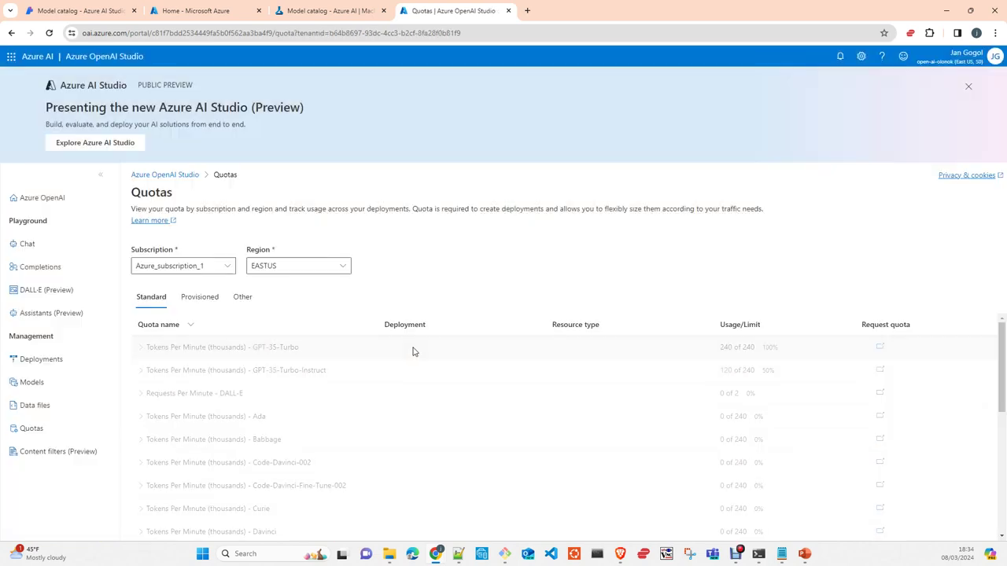
scroll(551, 398, down, 3)
scroll(563, 404, up, 3)
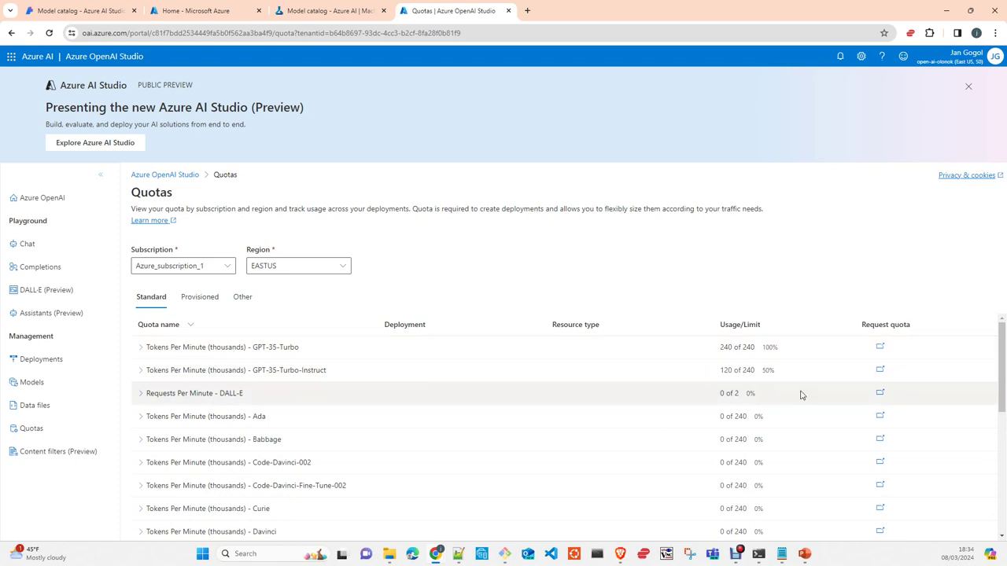
scroll(800, 393, down, 5)
scroll(799, 396, down, 1)
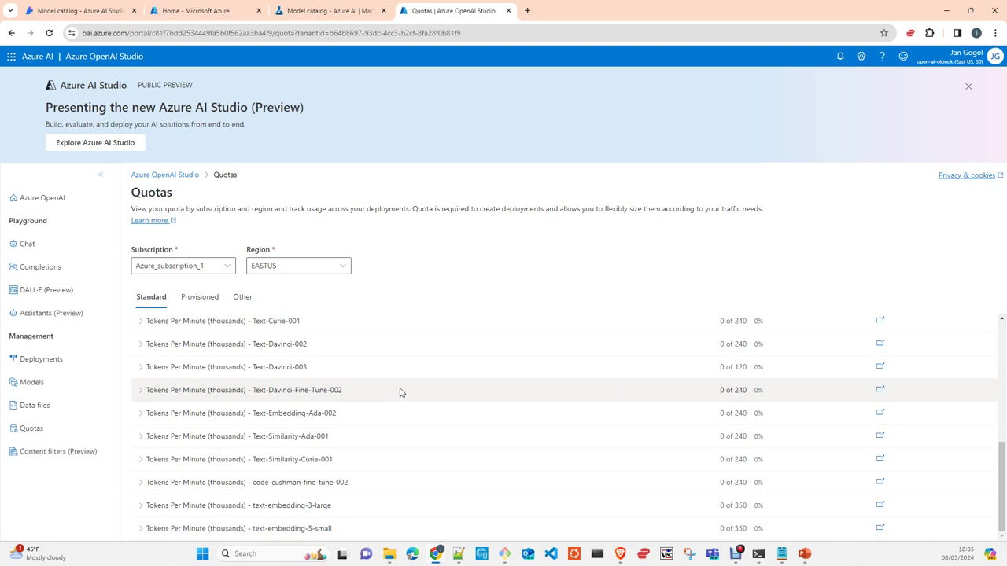
scroll(399, 391, up, 6)
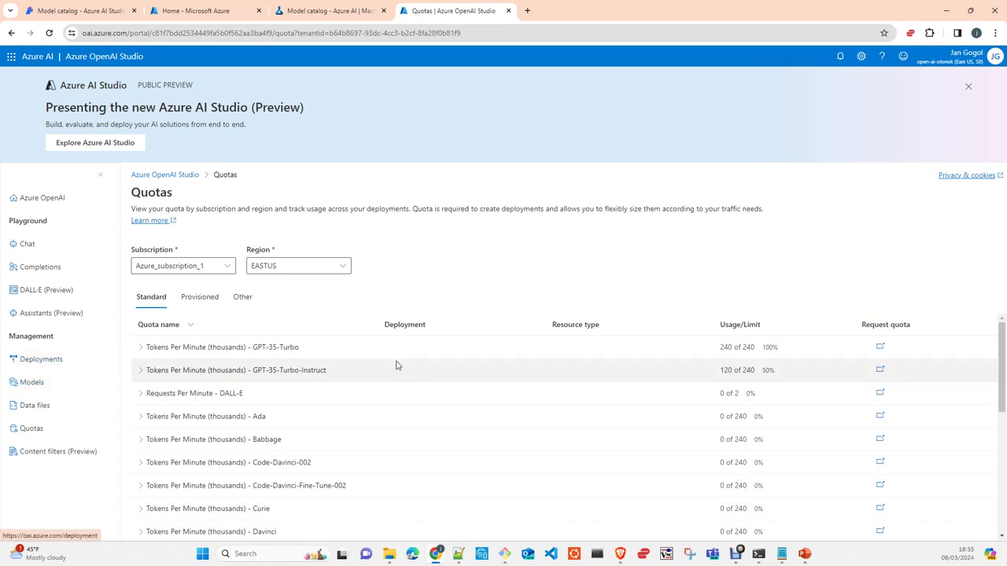
scroll(378, 365, down, 2)
scroll(378, 365, up, 1)
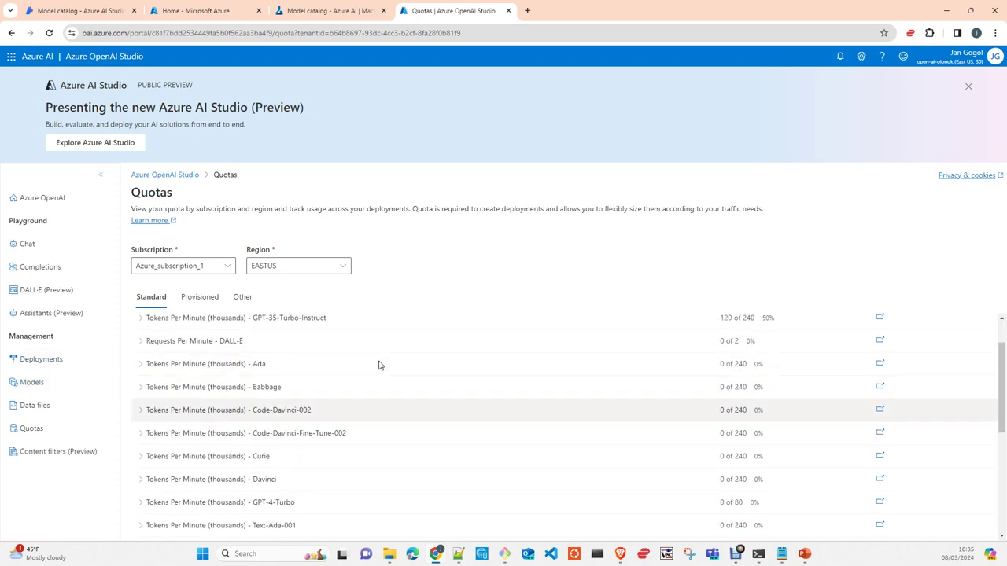
scroll(378, 365, down, 2)
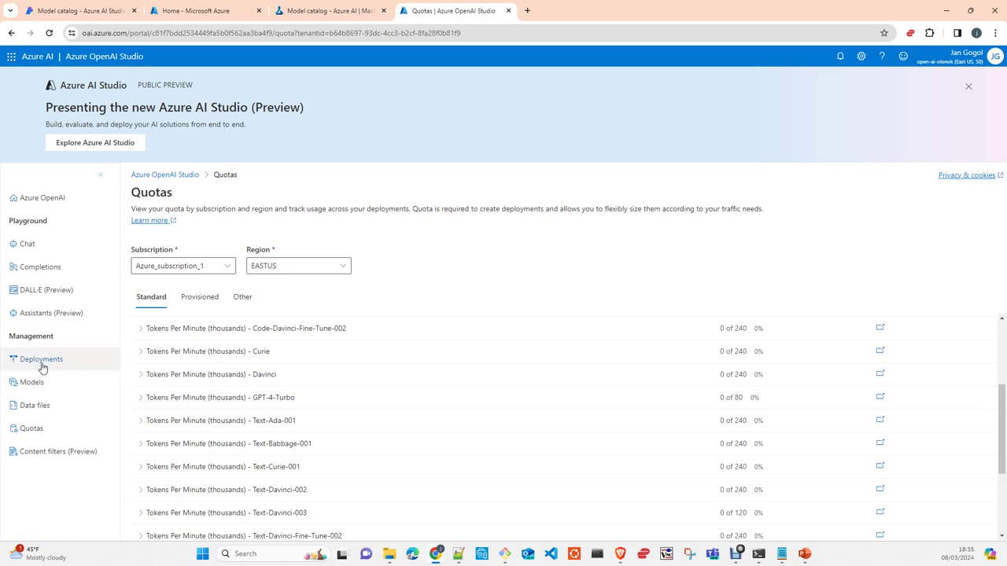
Examine the prompt and completion severity thresholds offered for a new customized content filter, and cancel its creation.
click(43, 457)
click(197, 276)
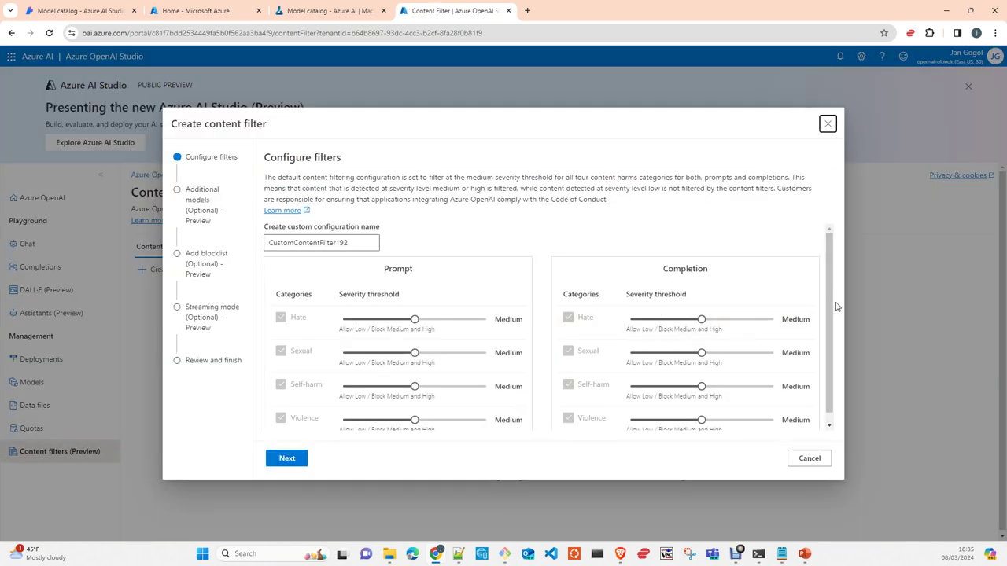
scroll(834, 325, down, 1)
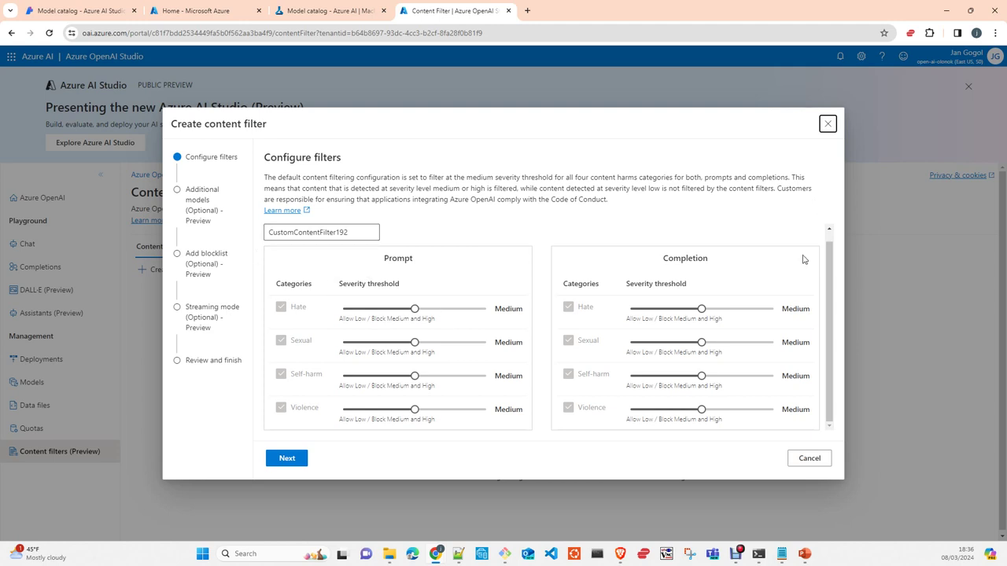
click(809, 465)
click(809, 458)
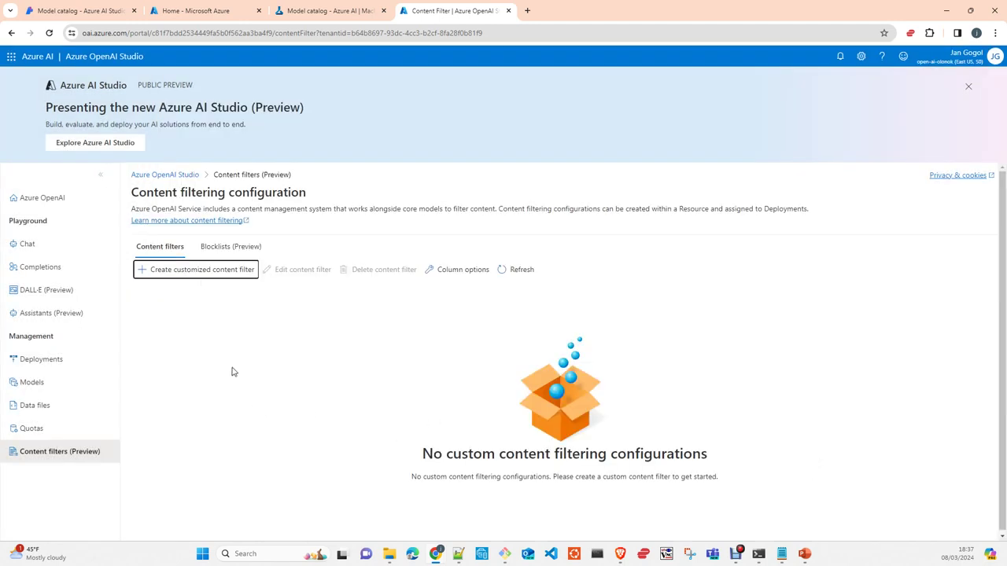
View the blocklists page and the name and description fields for a new blocklist, and cancel without creating it.
click(236, 250)
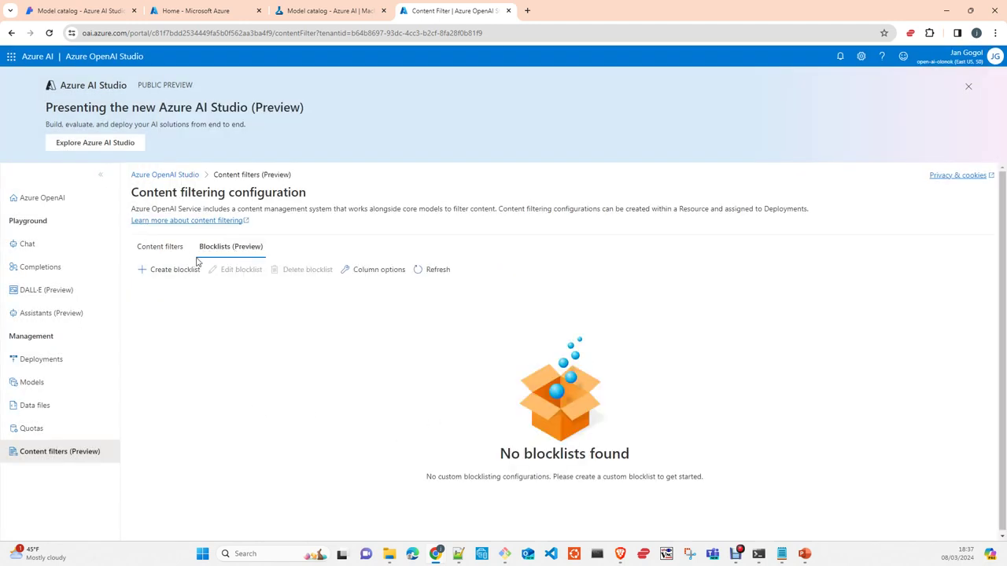
click(176, 271)
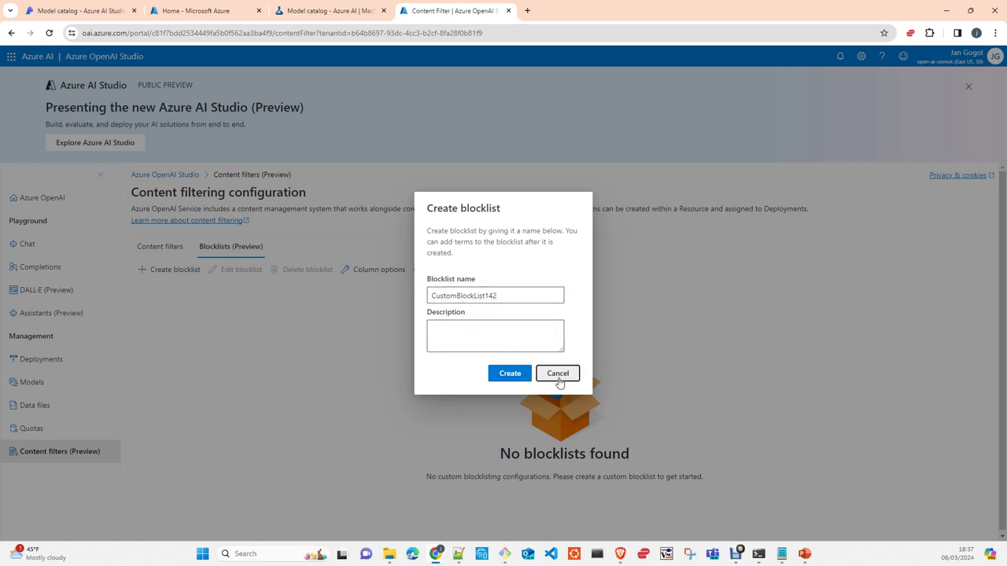
click(558, 377)
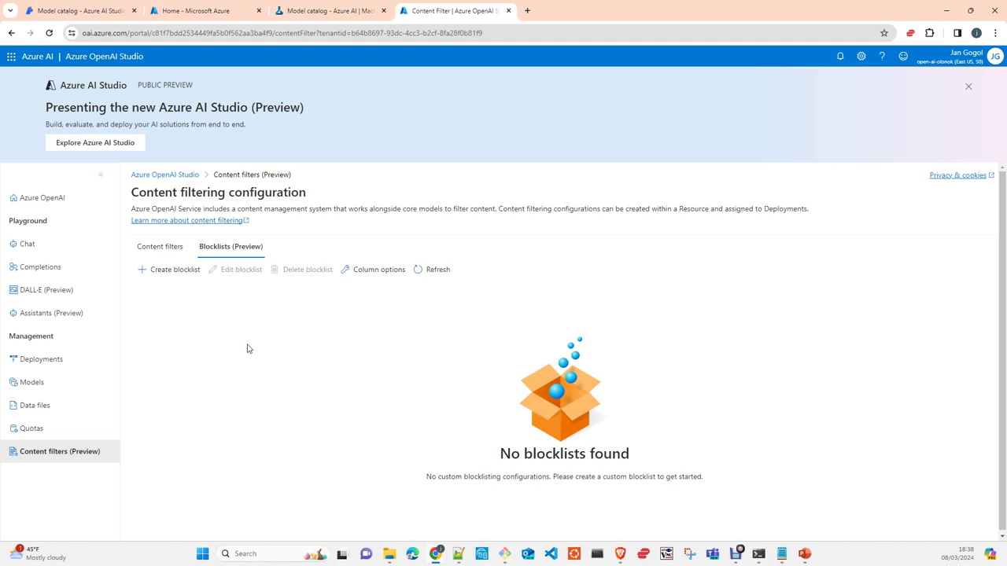
Review the Azure OpenAI home page's playgrounds and common examples, and open the prompt setup of the Chat playground.
click(37, 200)
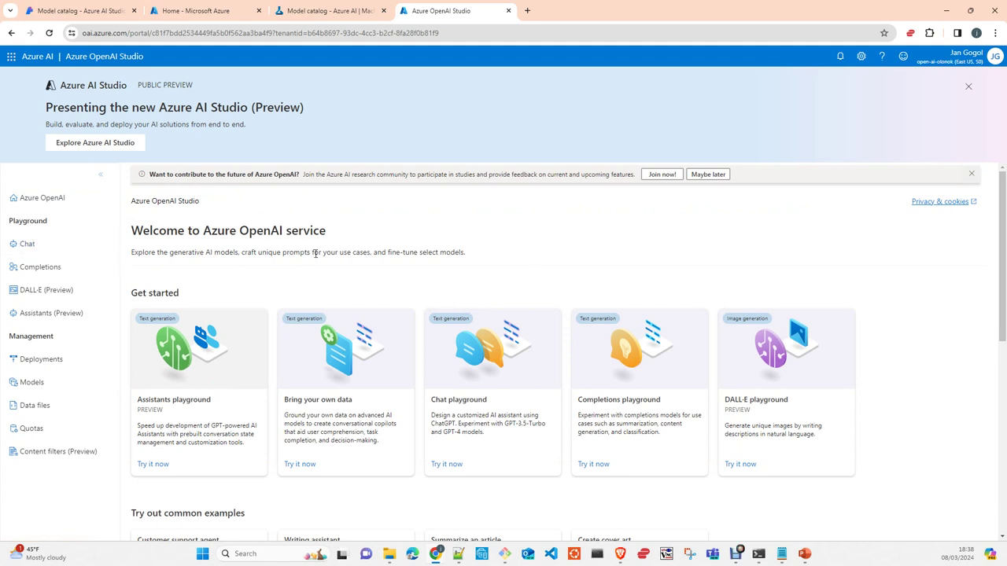
scroll(314, 254, down, 2)
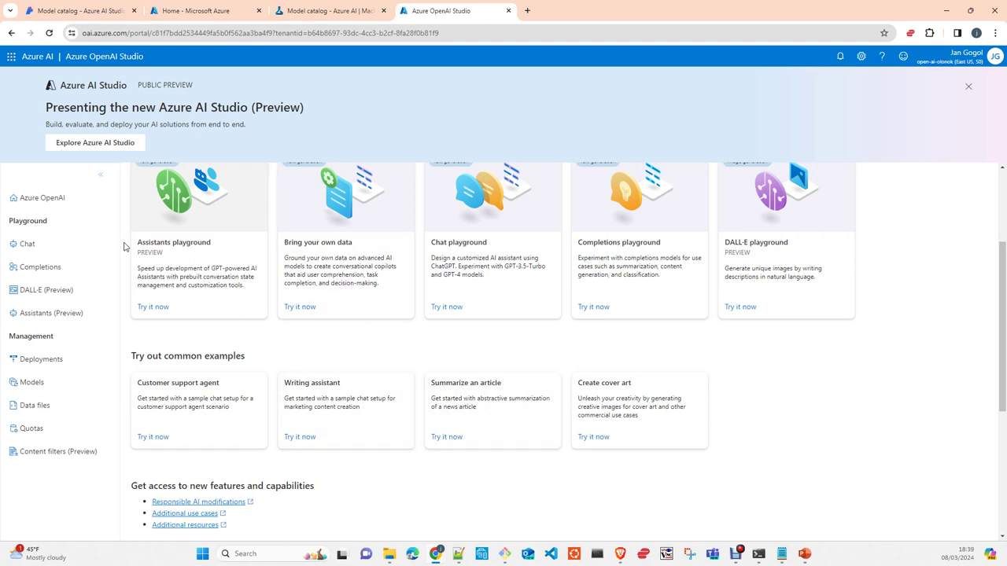
click(27, 244)
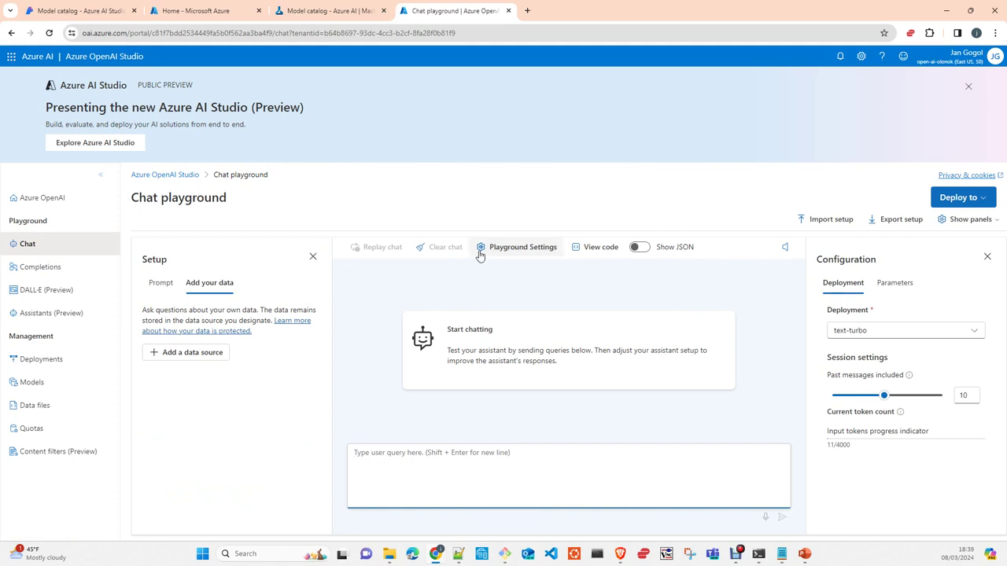
click(160, 283)
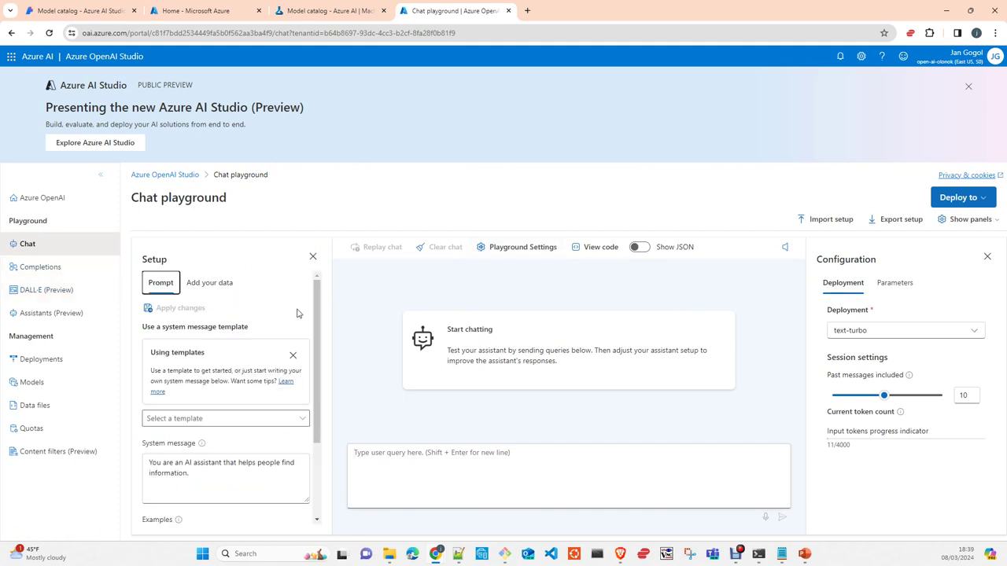
Dismiss the Azure AI Studio preview banner, and examine the system message templates available in the Chat playground.
click(968, 86)
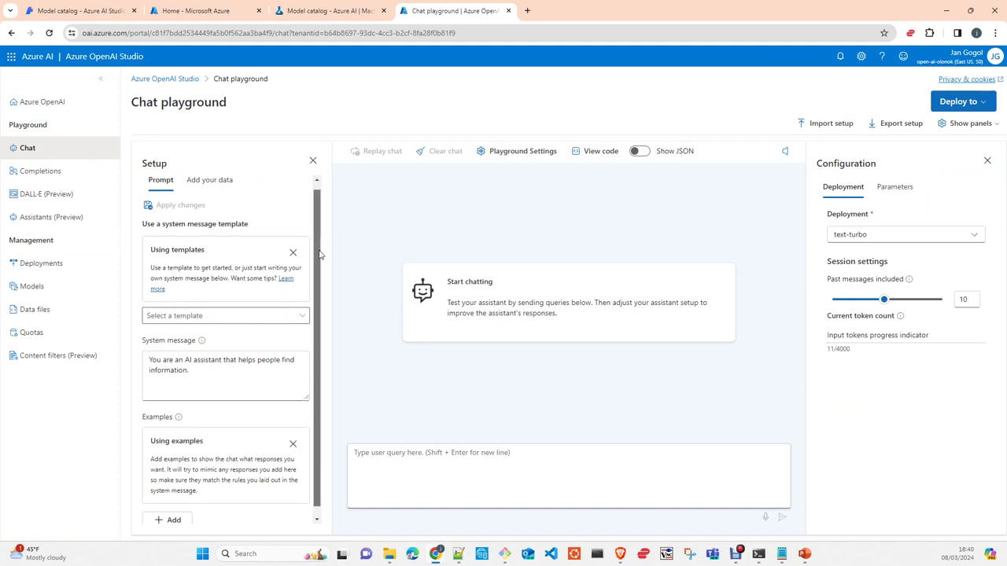
scroll(318, 267, down, 1)
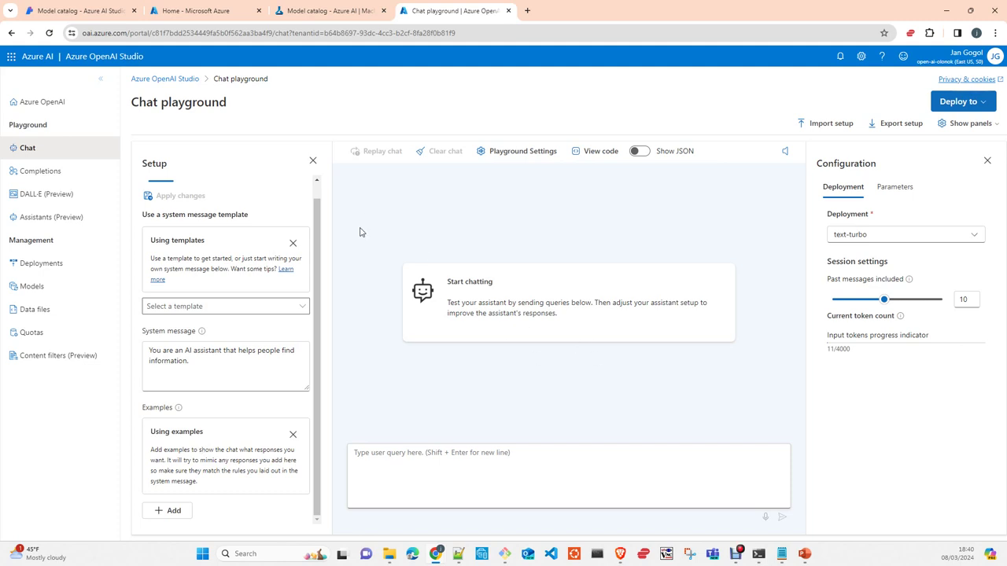
click(205, 311)
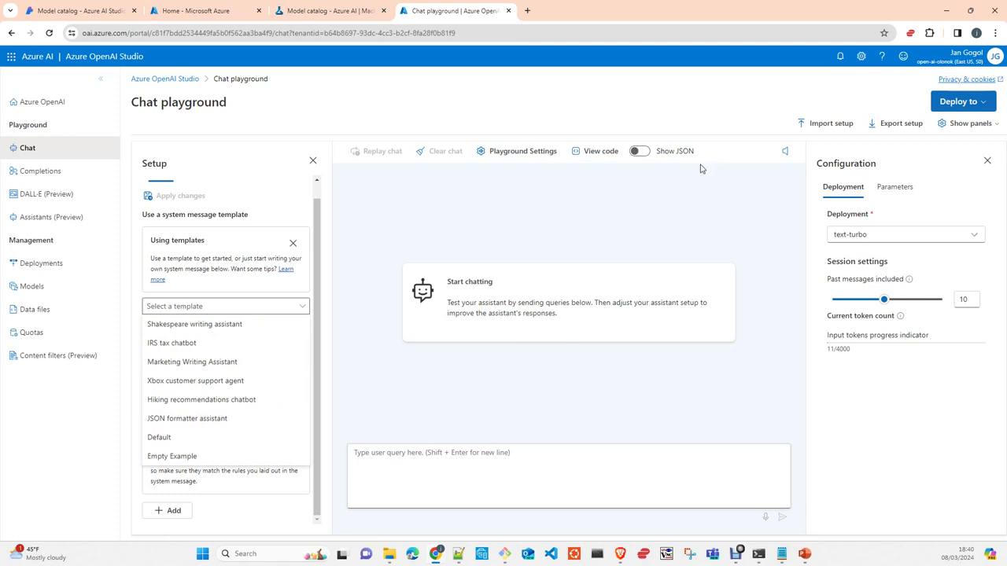
Examine the Chat playground's available deployments and its response parameters, including the stop sequence.
click(925, 239)
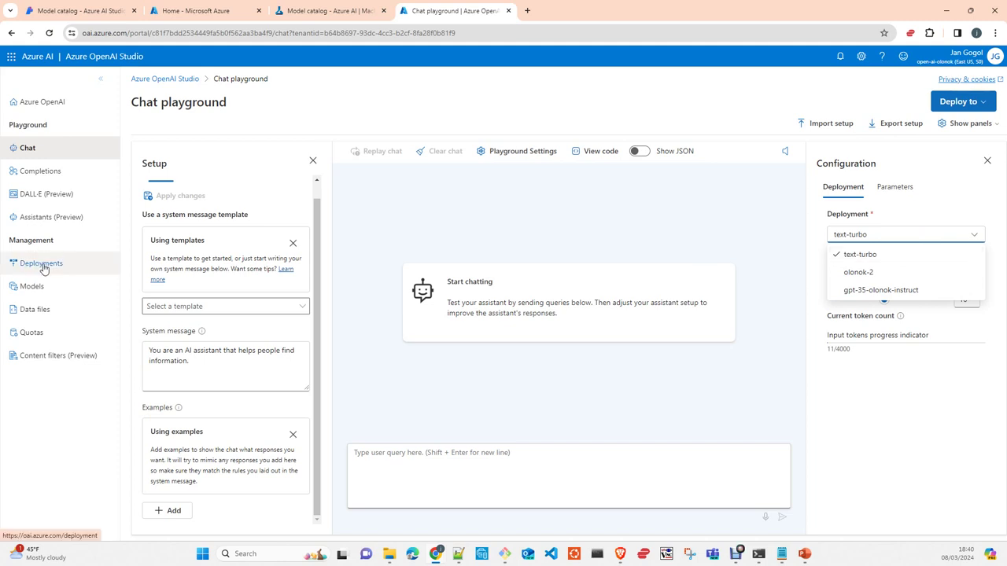
click(910, 194)
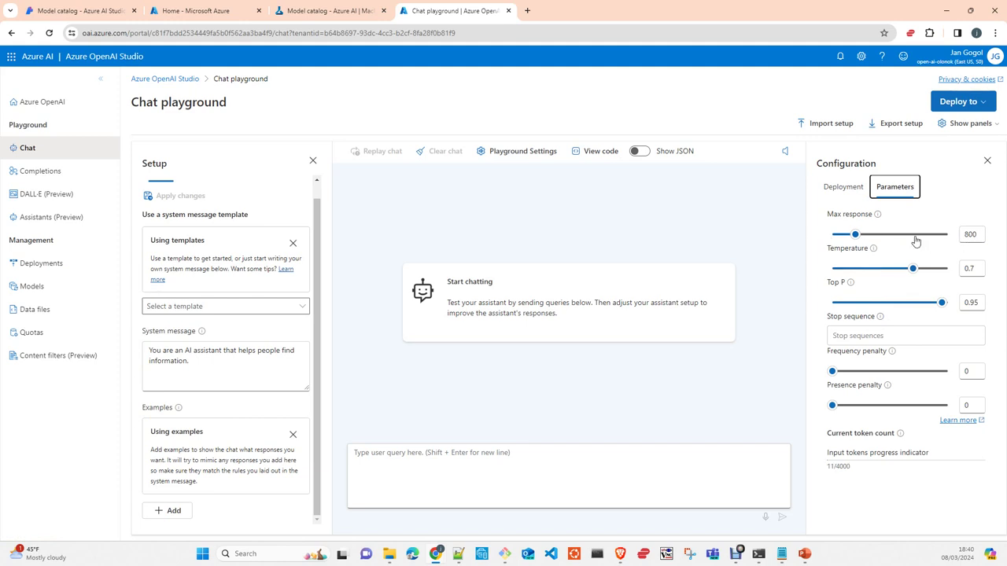
click(869, 339)
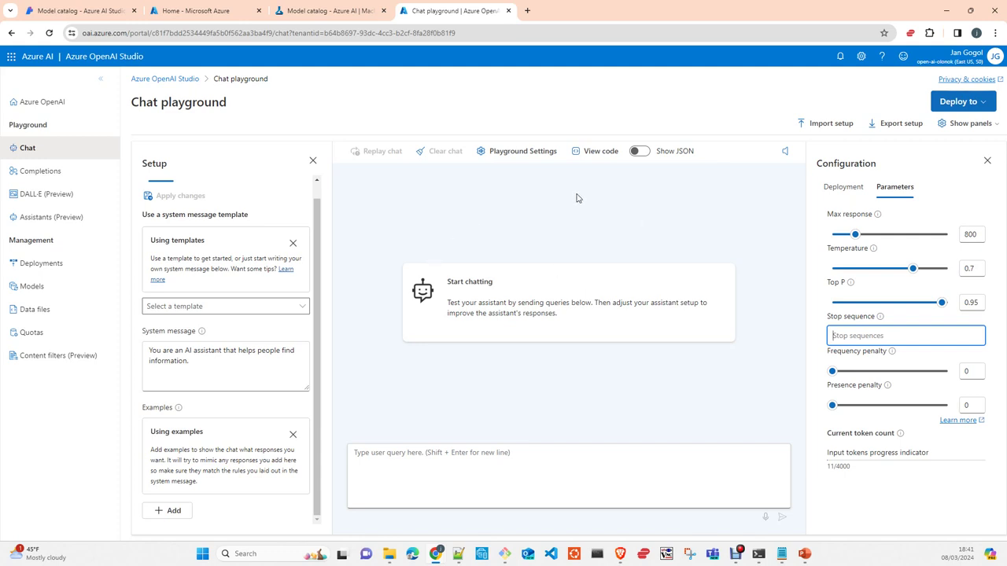
Open the Completions playground and review the list of example prompts, keeping the Classify Text example.
click(41, 171)
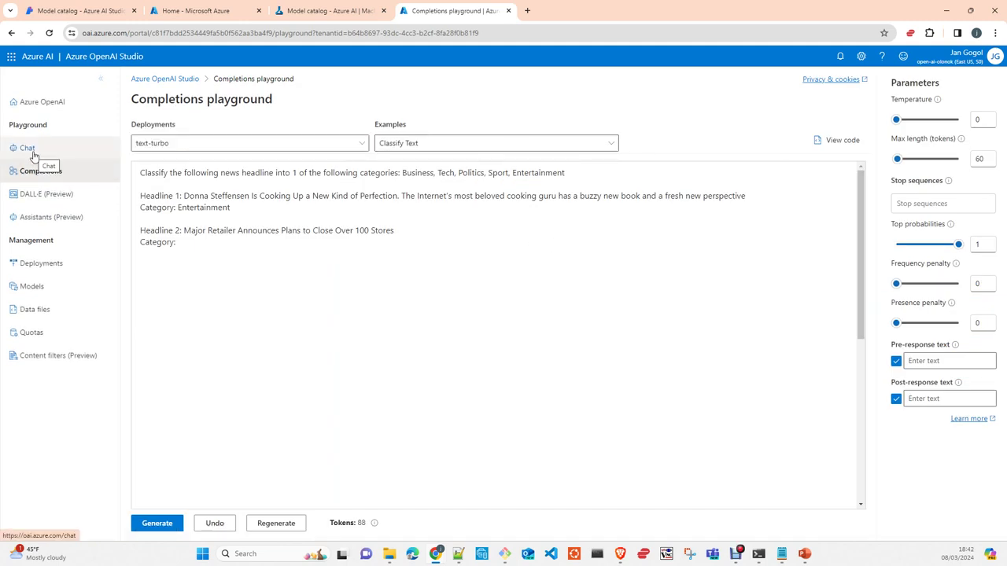
click(607, 149)
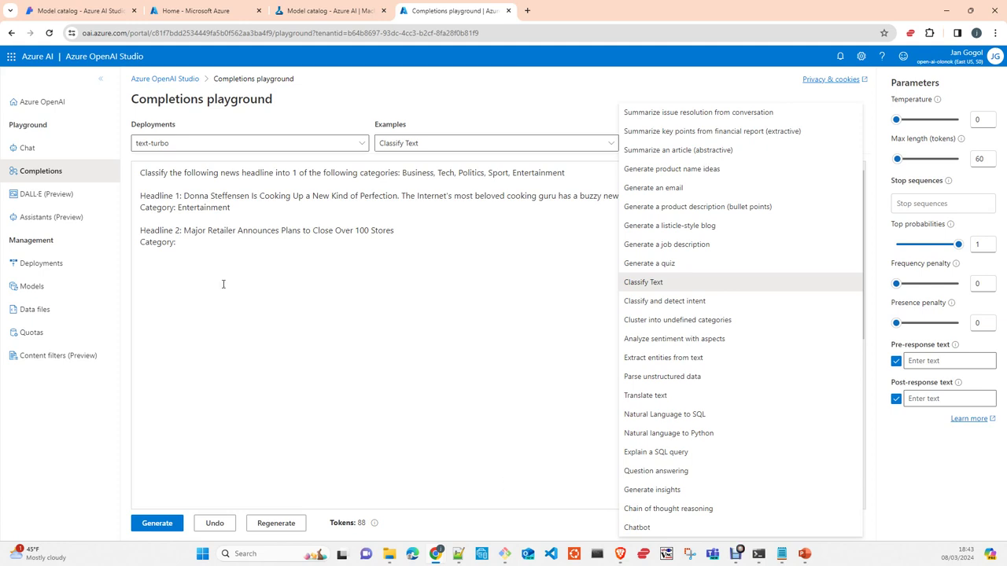
click(373, 336)
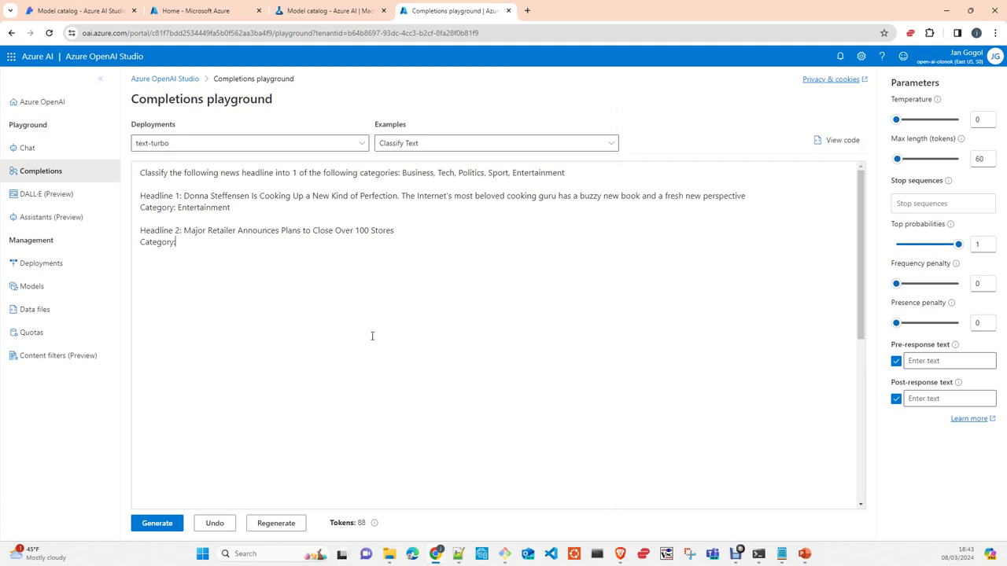
View the DALL·E and Assistants playgrounds, and check which deployments the DALL·E playground offers, keeping Dalle3.
click(63, 197)
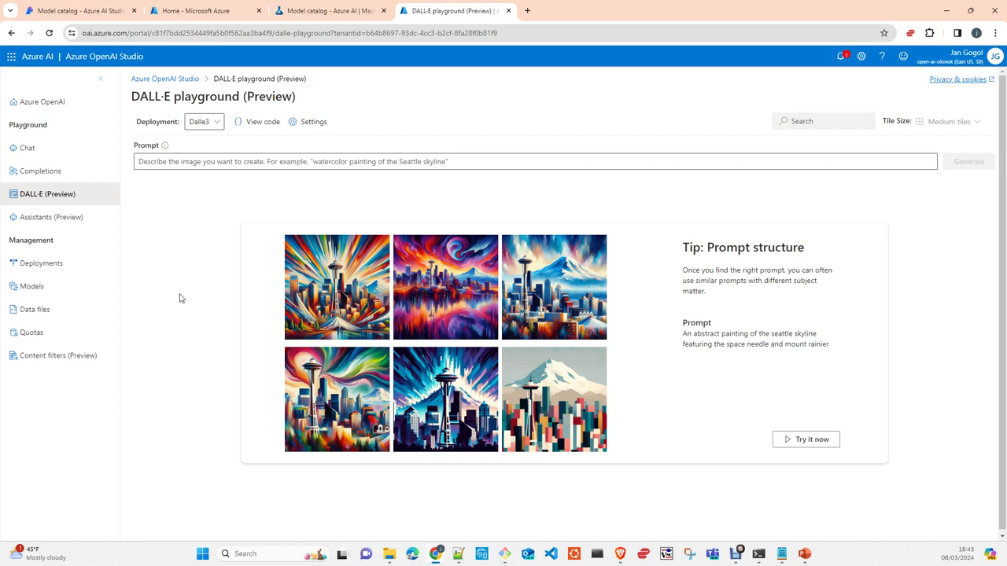
click(61, 226)
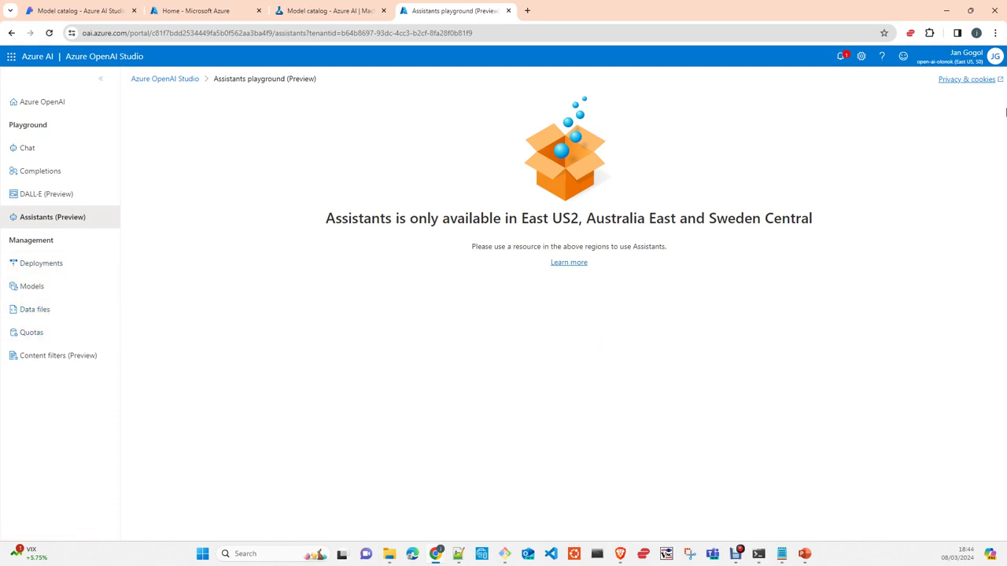
click(49, 197)
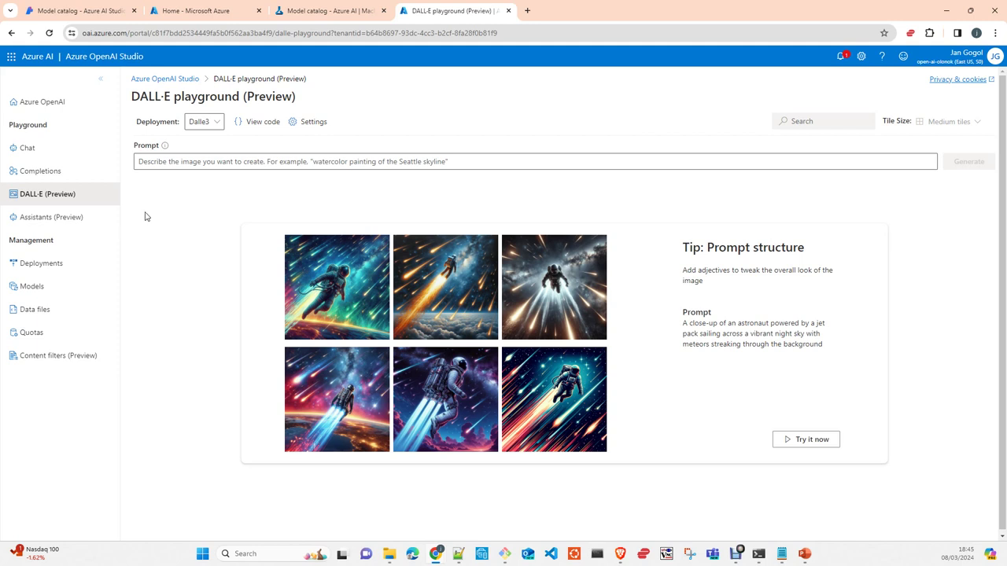
click(202, 123)
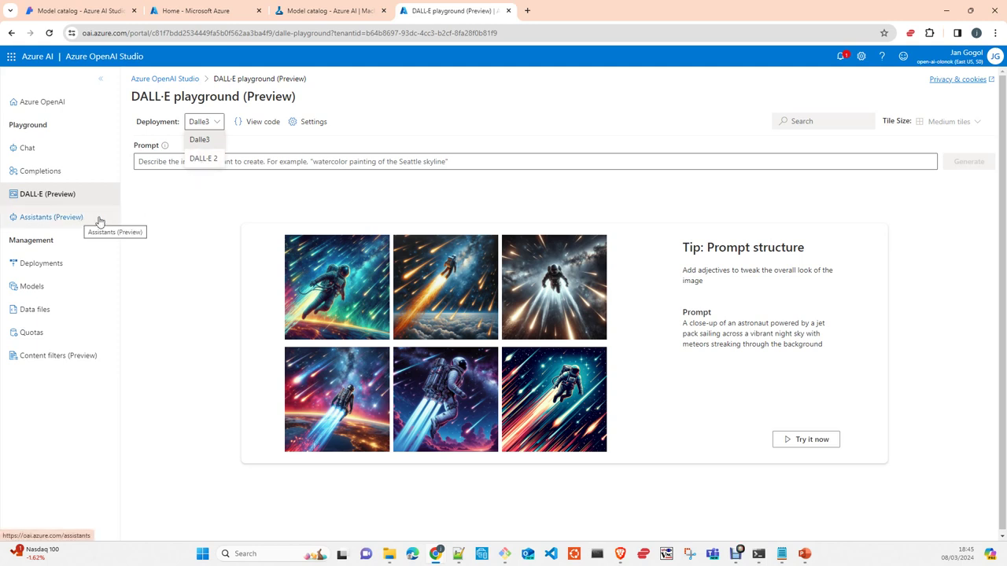
click(164, 232)
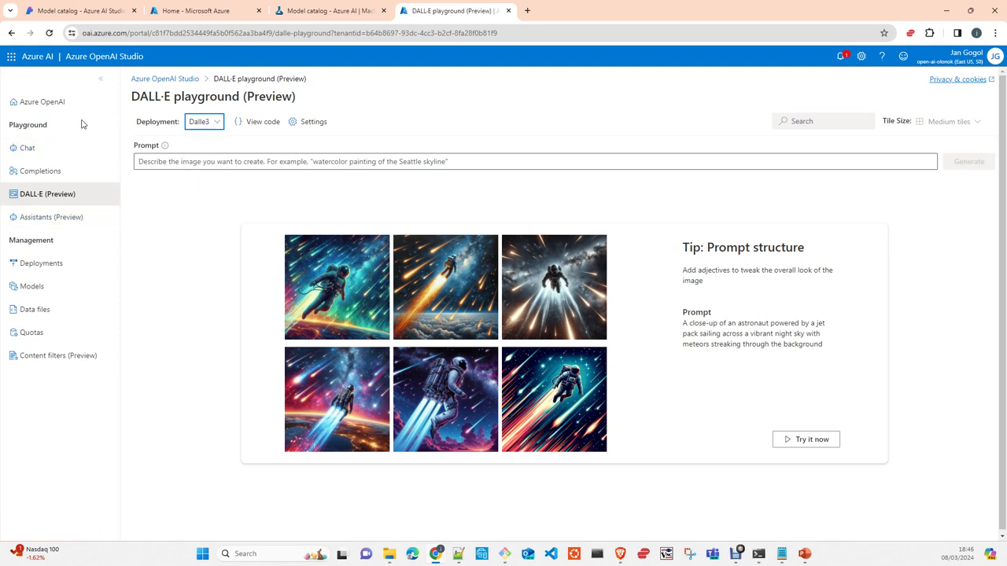